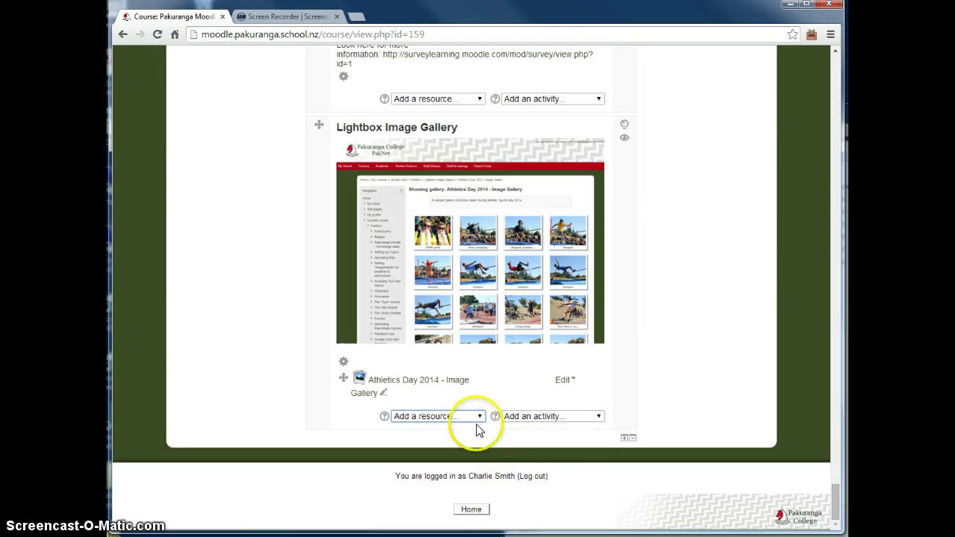
Add a Lightbox Gallery resource named 'Soccer pics' and begin its description.
click(481, 418)
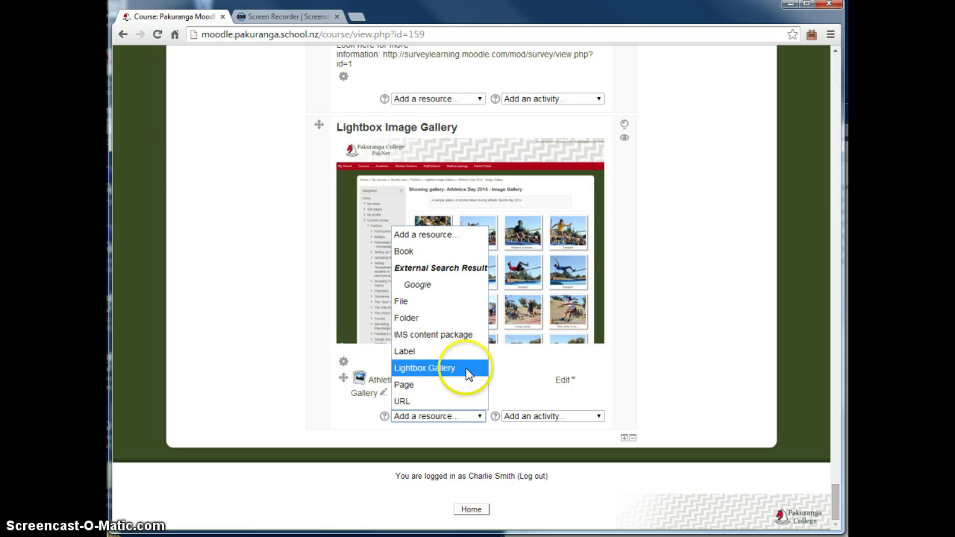
click(451, 370)
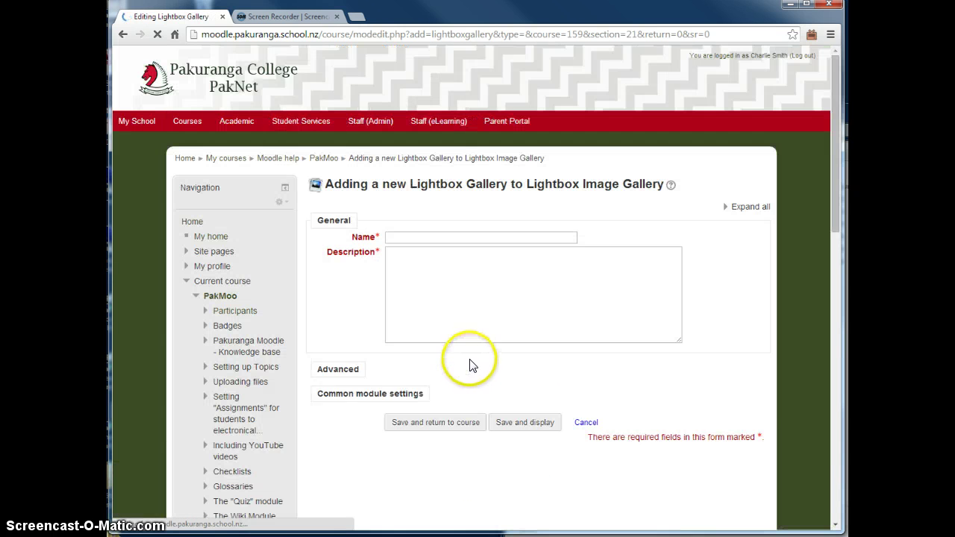
click(408, 239)
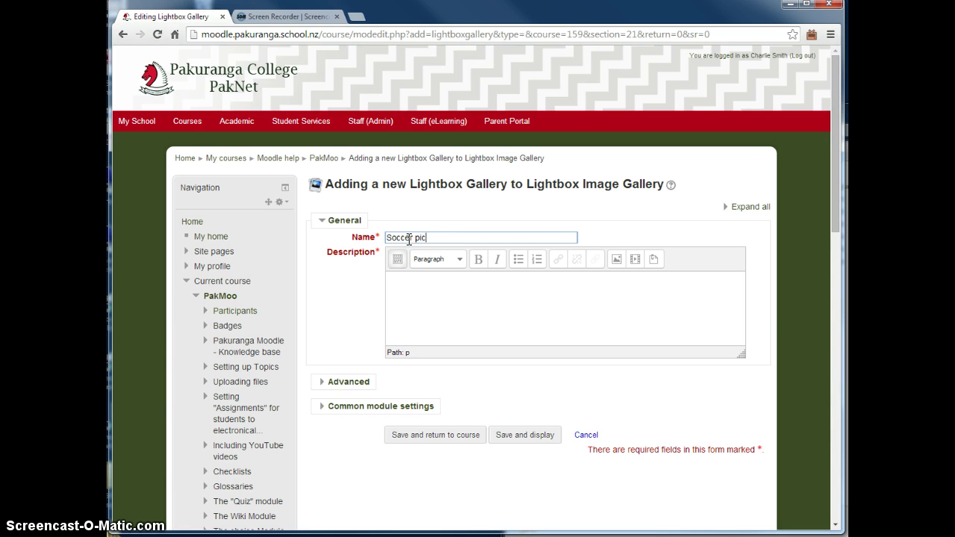
key(Tab)
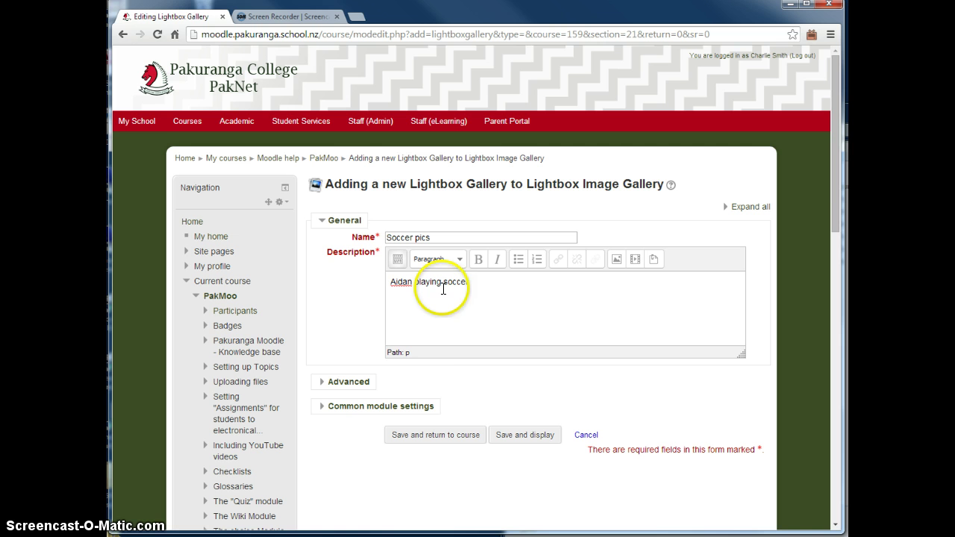
Expand the advanced settings and enable automatic resizing on both screen and upload.
click(322, 381)
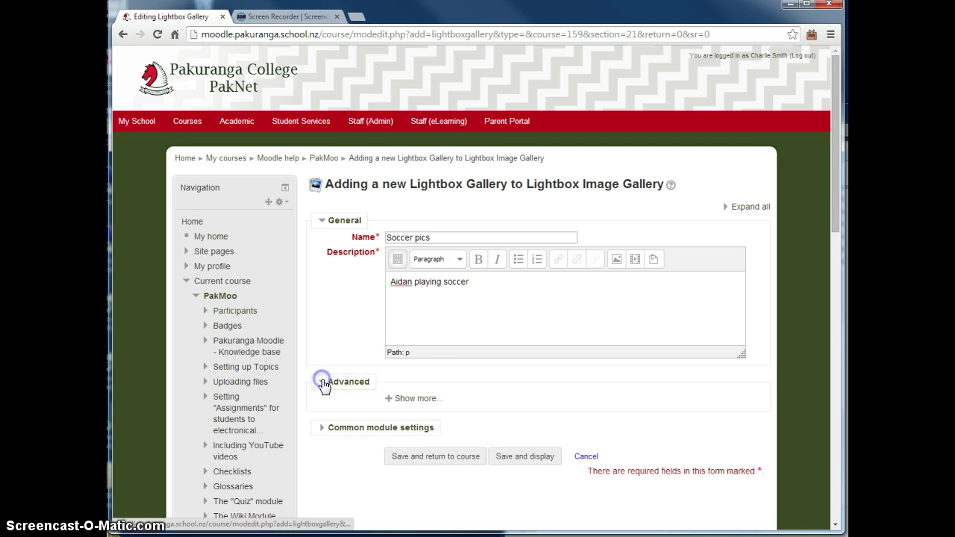
click(399, 399)
scroll(473, 411, down, 3)
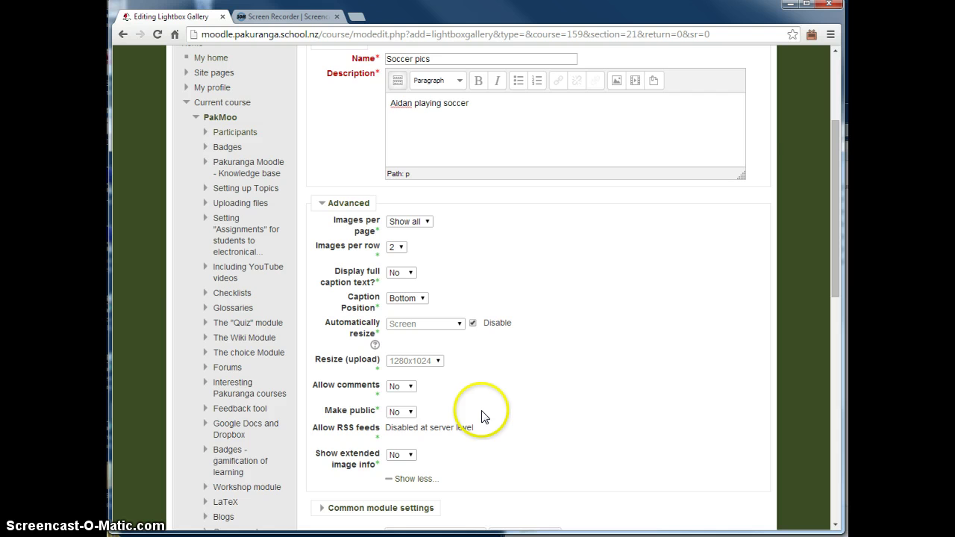
click(473, 324)
click(460, 324)
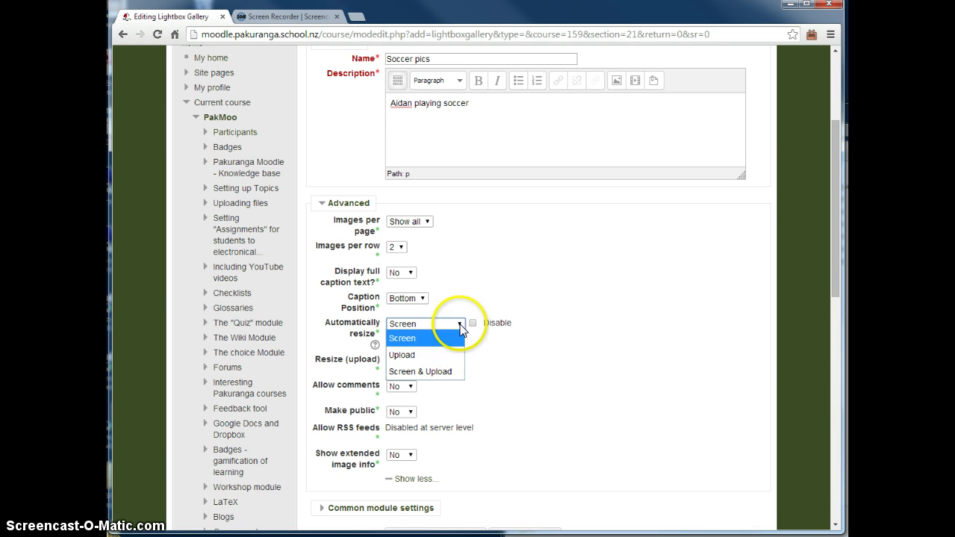
click(438, 373)
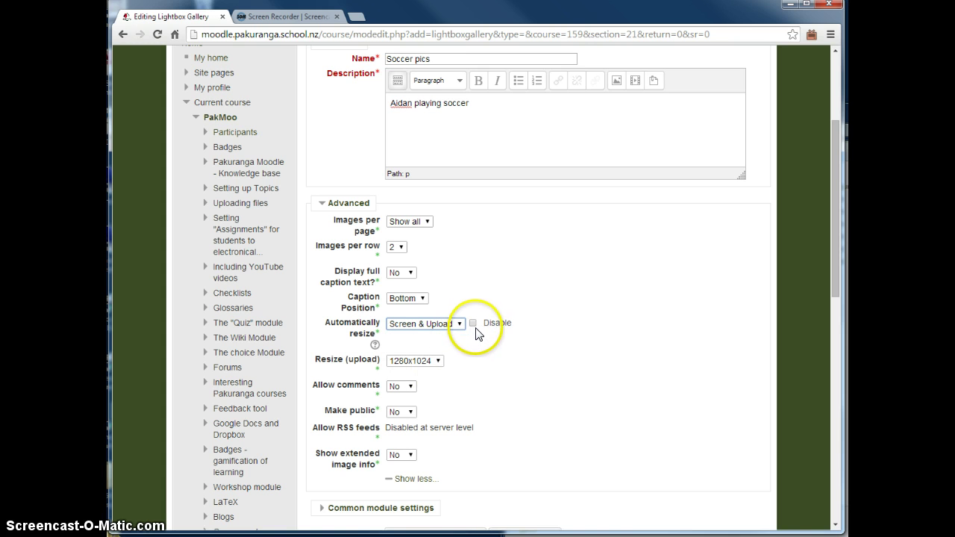
Resize uploaded images to 800x600, show 3 images per row, and save the gallery.
click(437, 360)
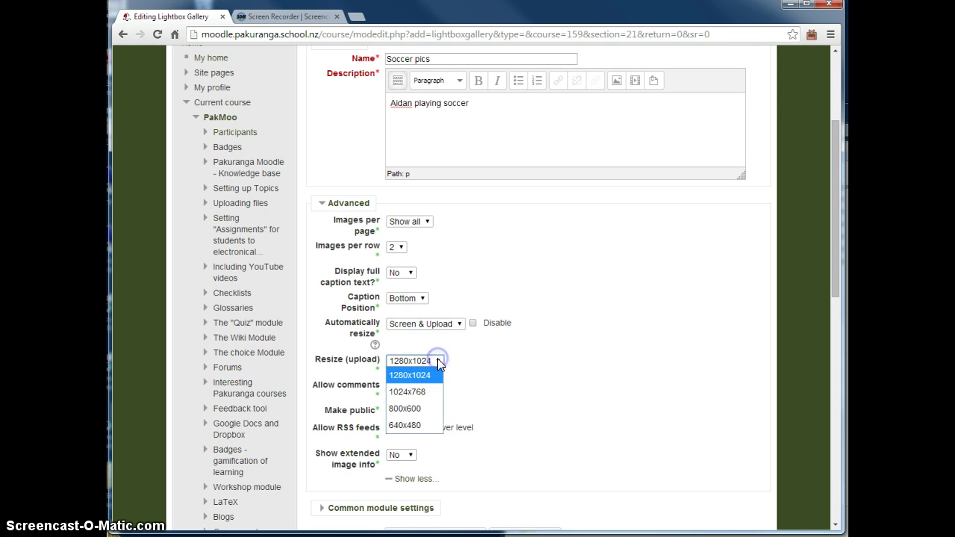
click(415, 410)
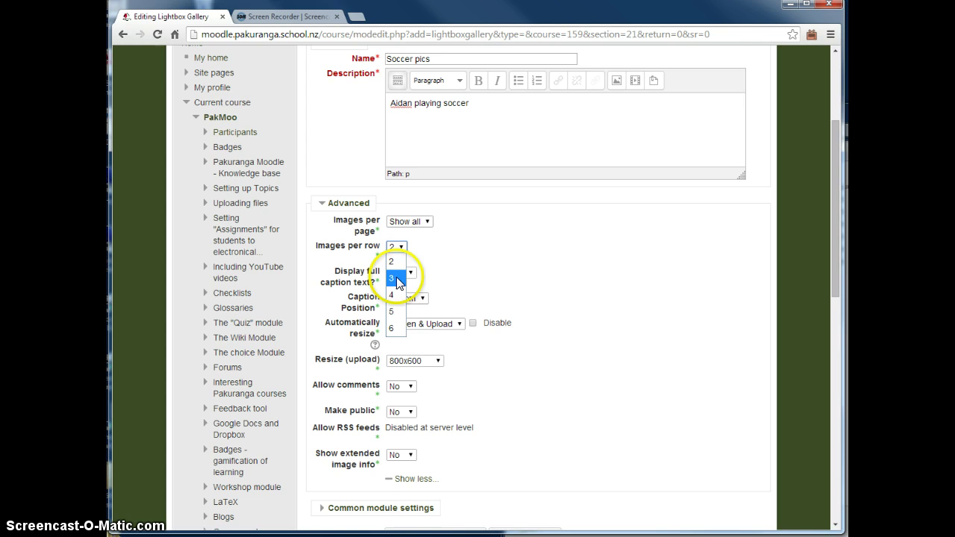
click(398, 279)
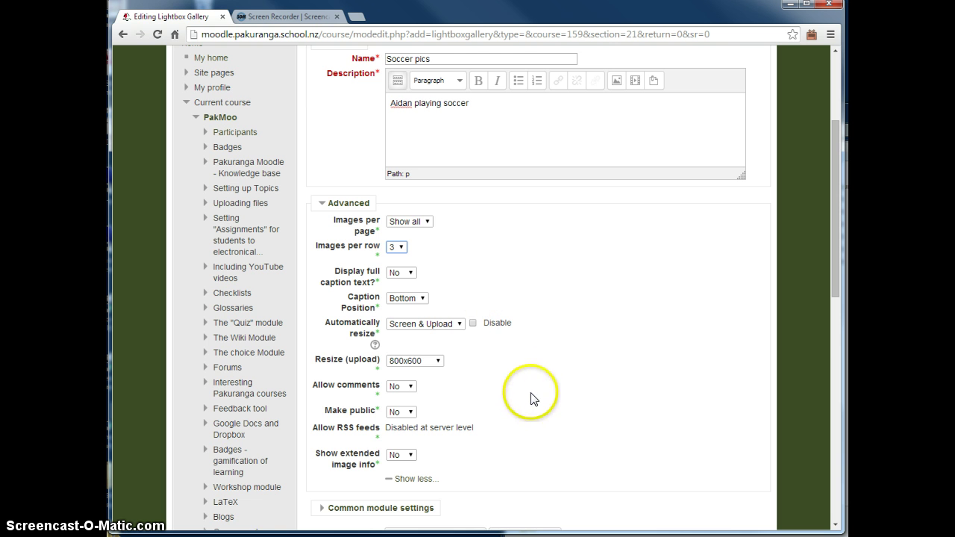
click(576, 390)
scroll(567, 397, down, 2)
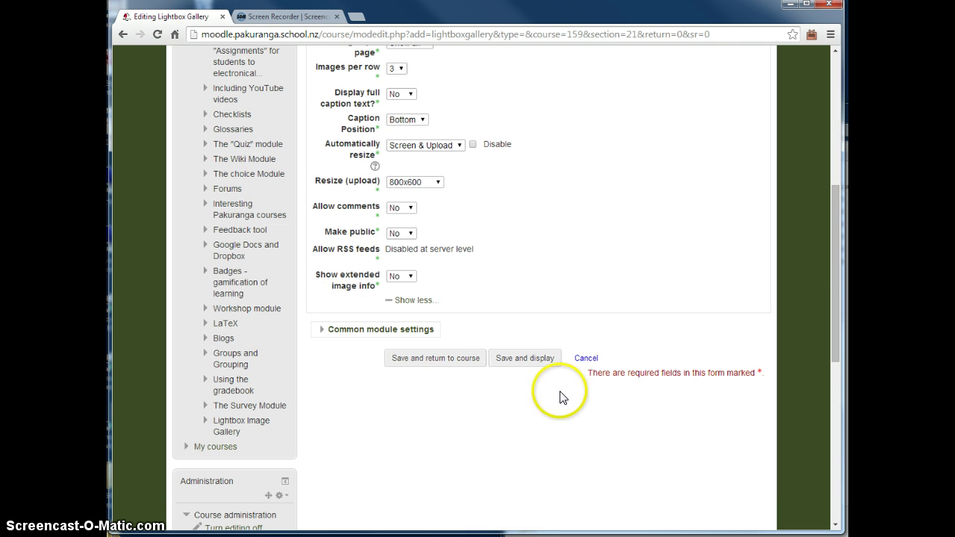
click(525, 358)
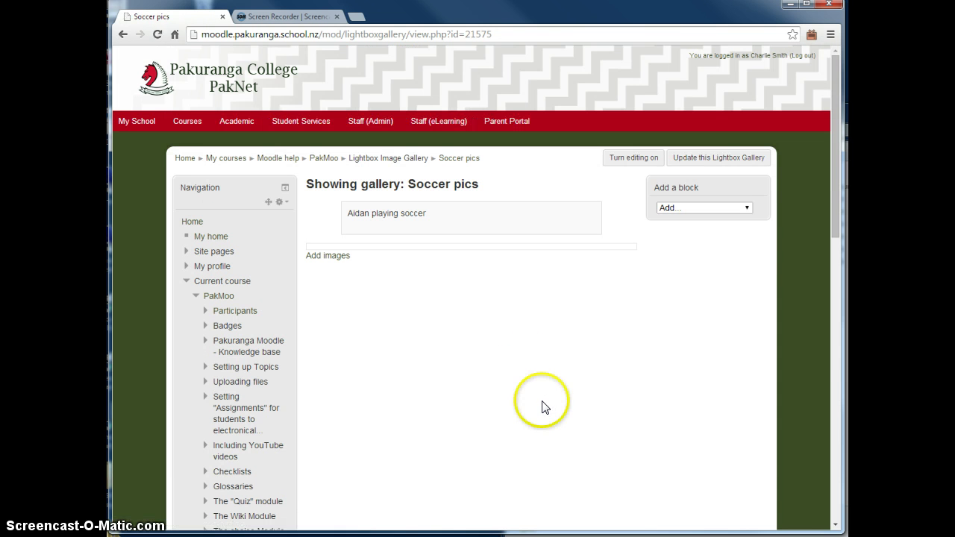
Open the Add images form and switch to the folder of soccer photos.
click(332, 258)
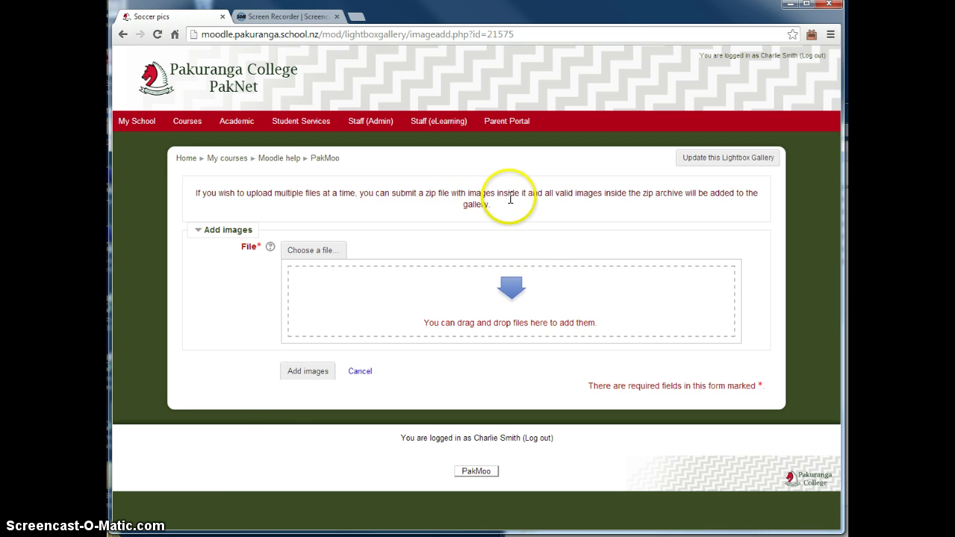
key(alt+Tab)
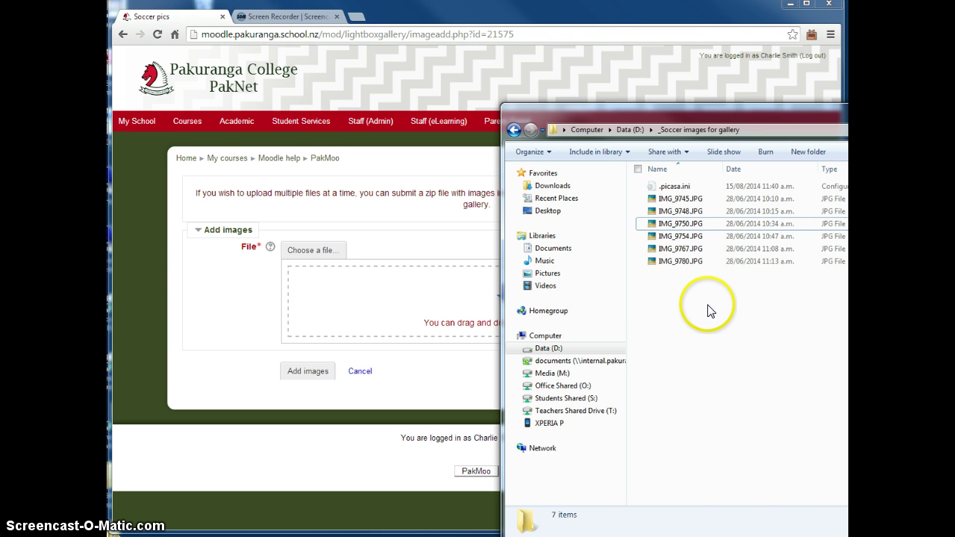
Zip the six soccer JPGs into IMG_9745.zip and drop it into Moodle's upload area.
drag(705, 304, 665, 198)
right_click(664, 200)
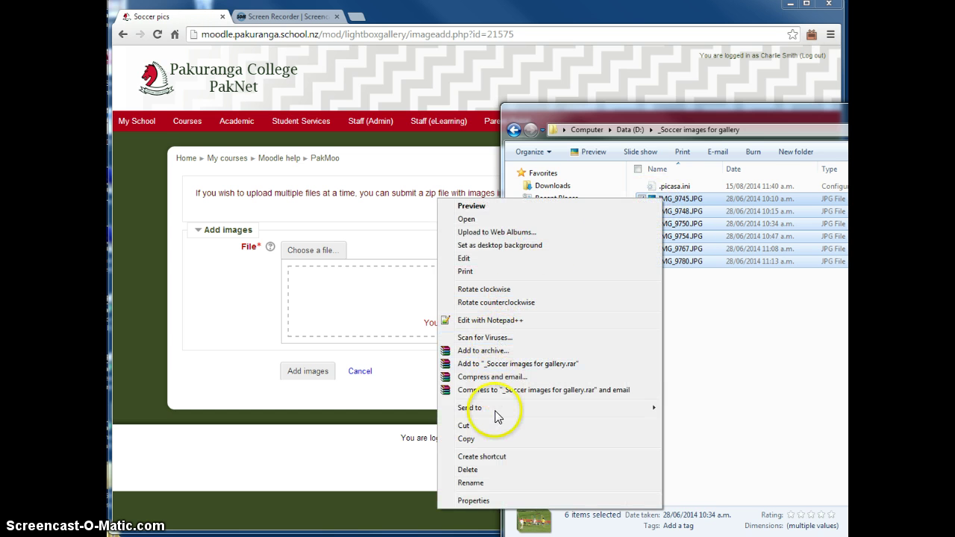
mouse_move(498, 415)
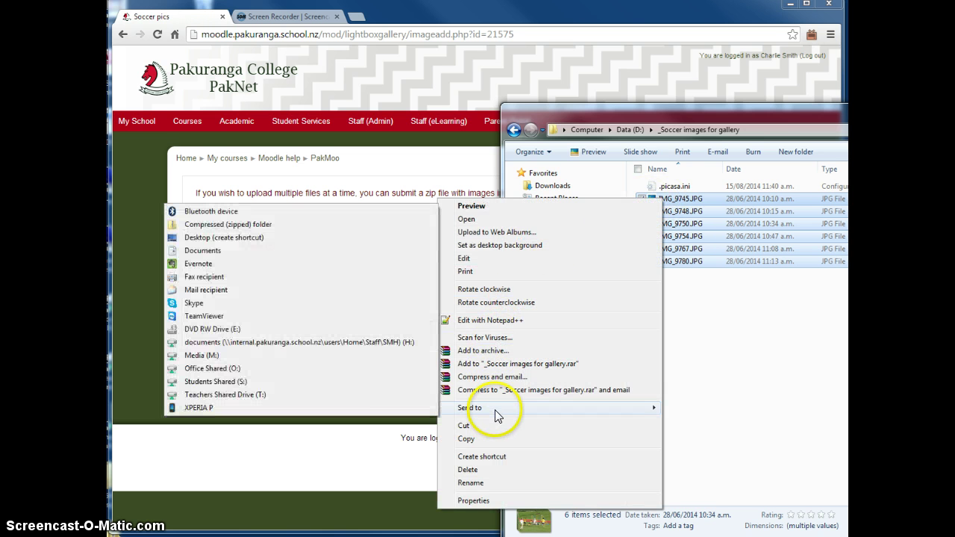
click(257, 227)
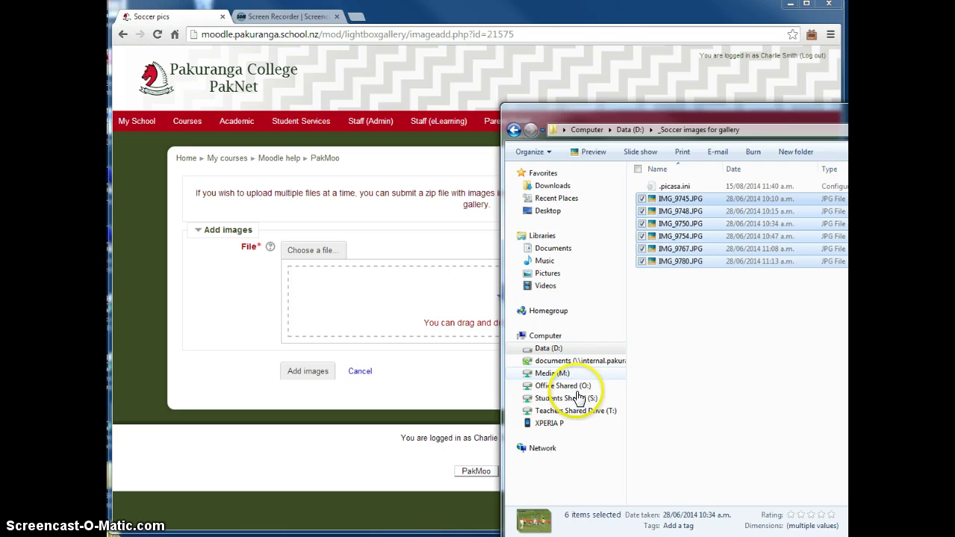
click(678, 390)
drag(680, 211, 399, 321)
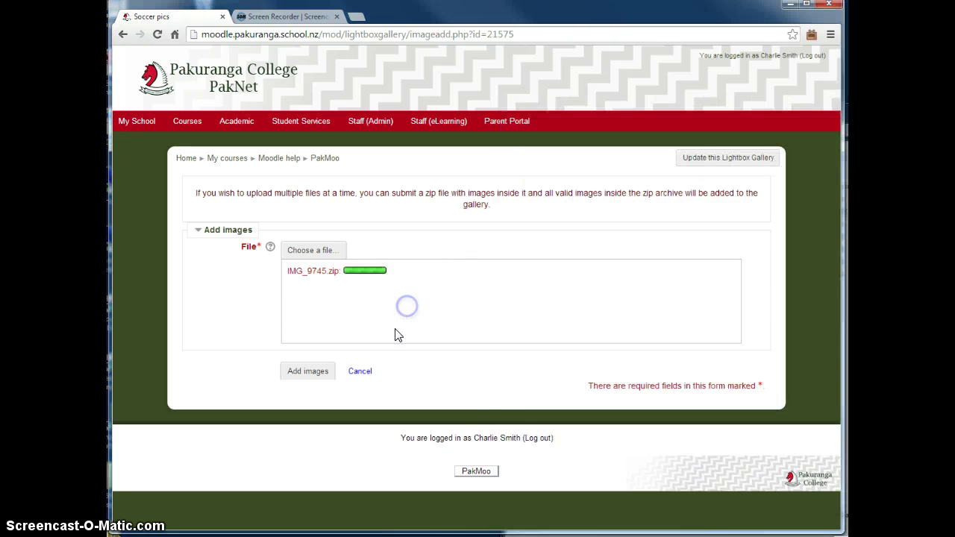
Add the uploaded photos, preview the first two in the lightbox, then close it.
click(312, 373)
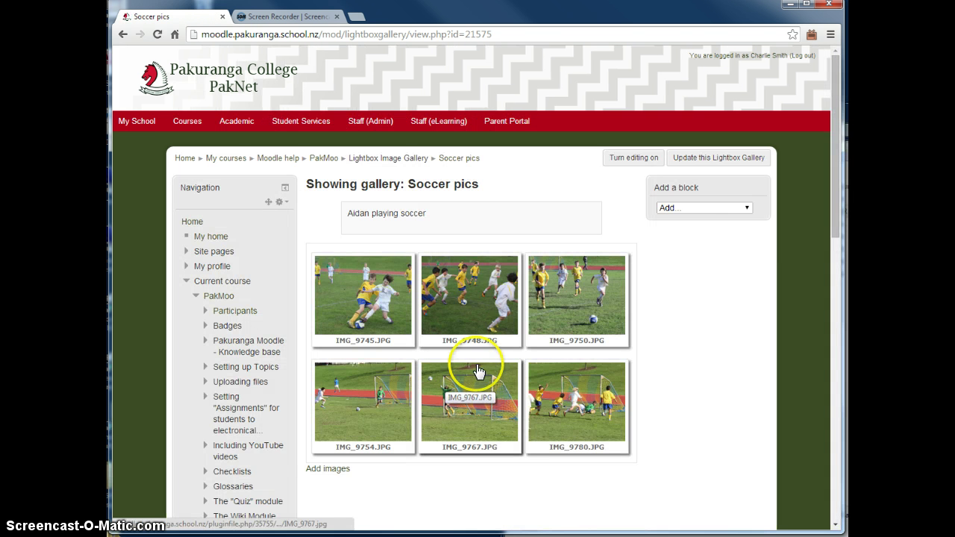
click(362, 310)
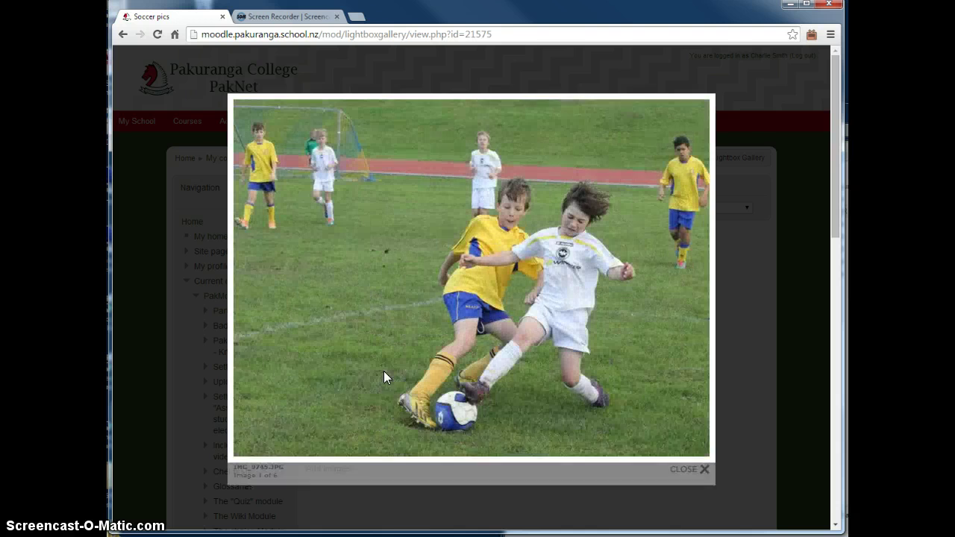
click(700, 157)
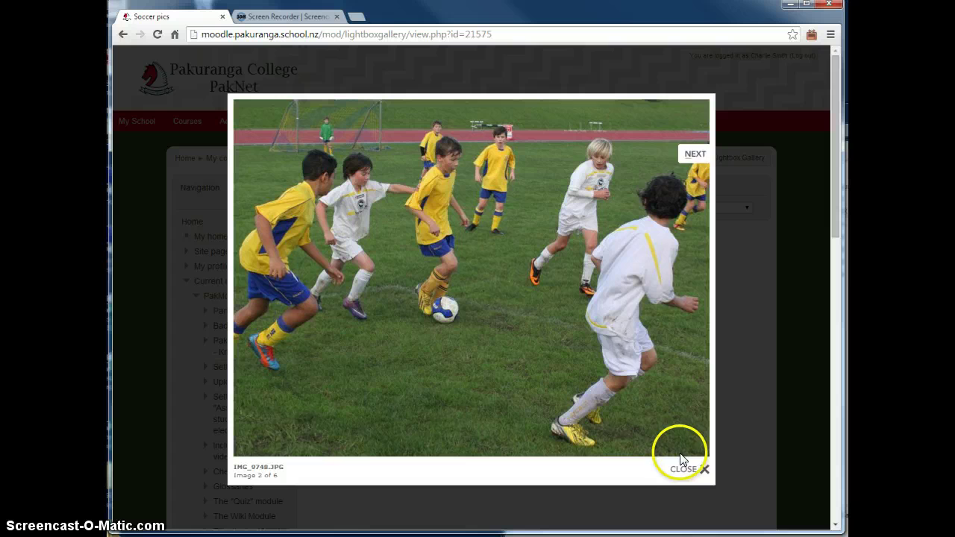
click(685, 470)
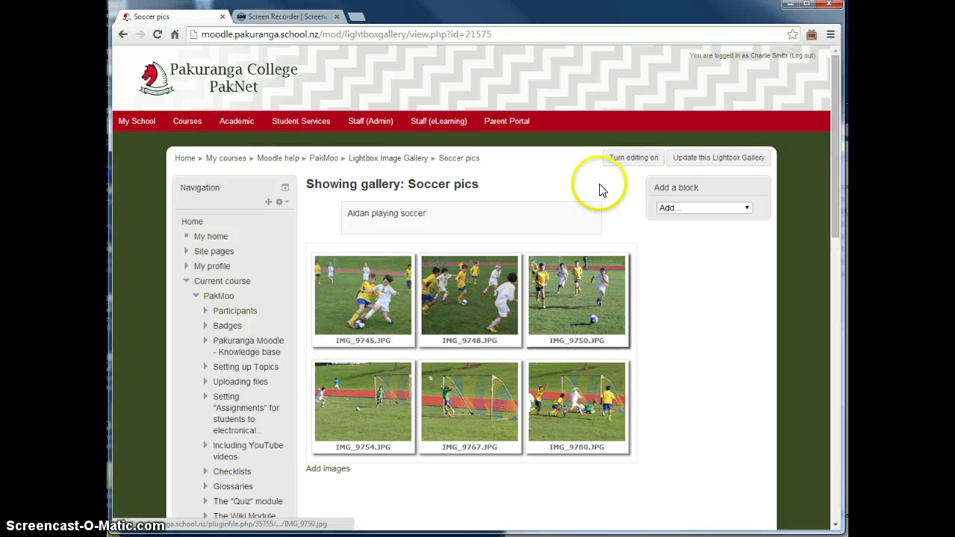
Turn editing on and caption the first photo, IMG_9745, as 'Tackle'.
click(653, 158)
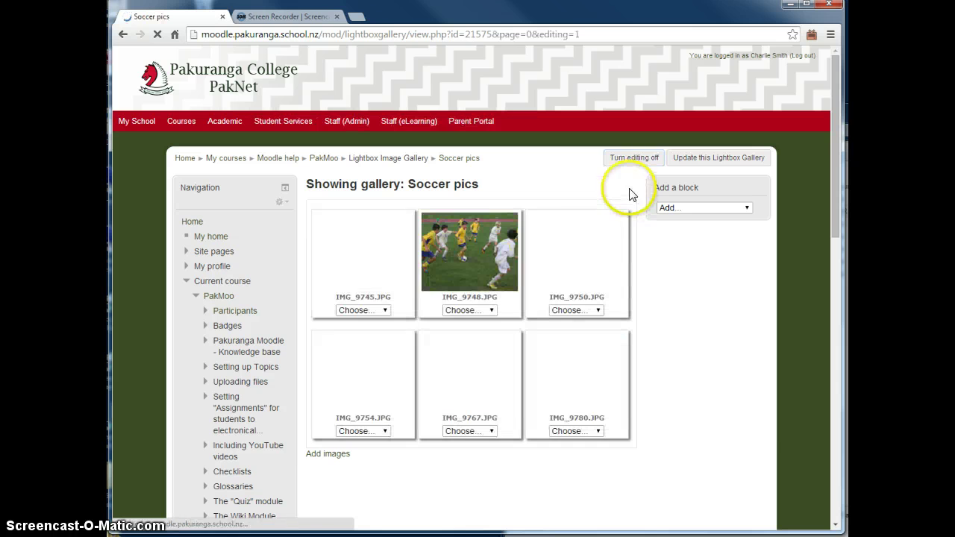
click(385, 310)
click(366, 341)
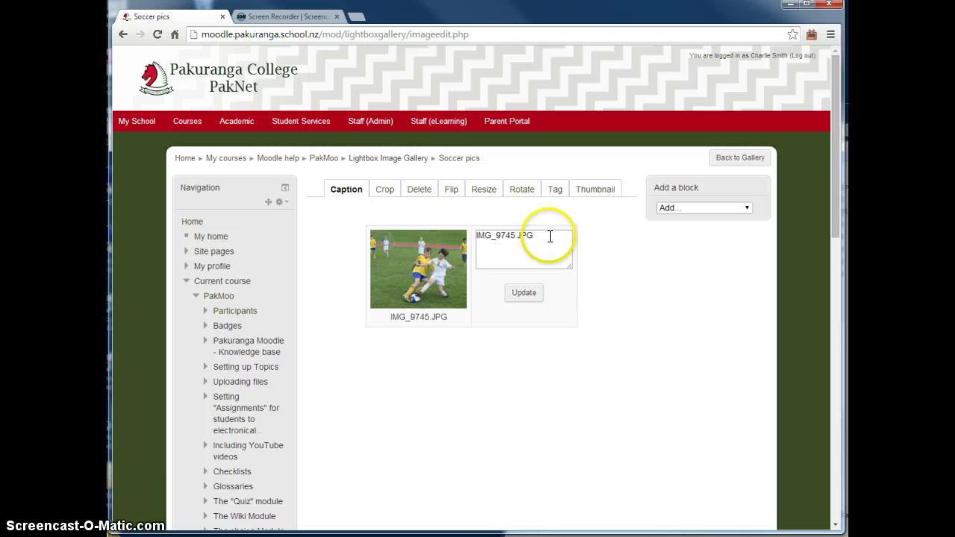
drag(550, 235, 382, 218)
text(Tackle)
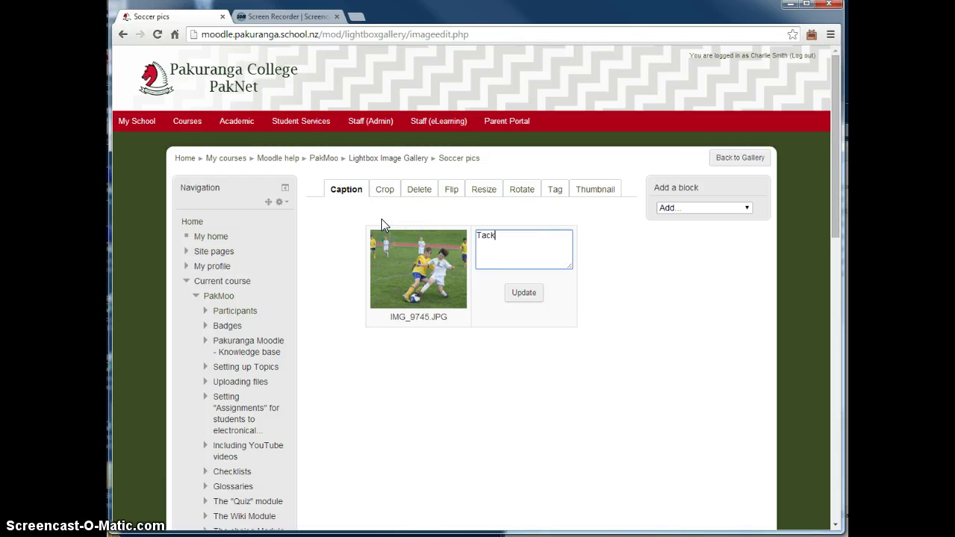
click(523, 293)
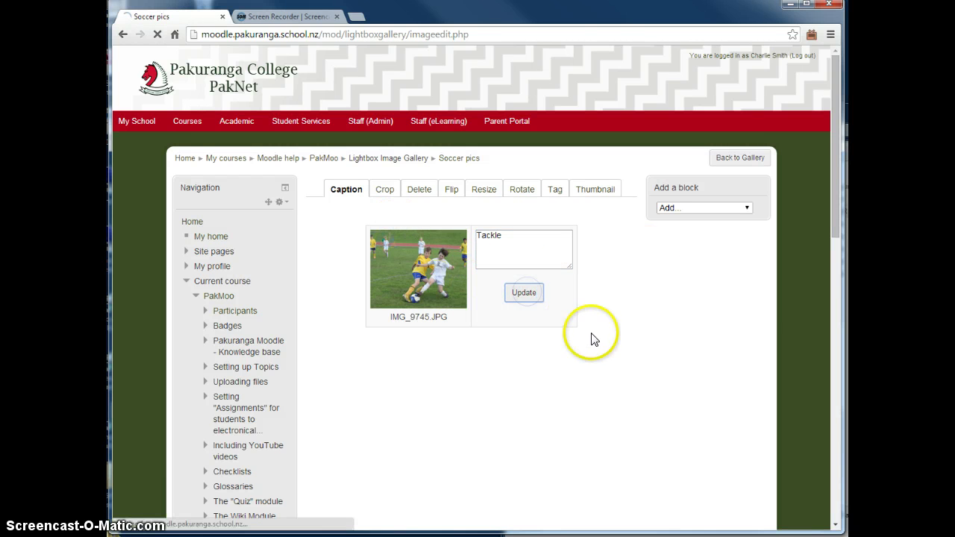
Caption the second photo, IMG_9748, as 'All on Aidan'.
click(709, 162)
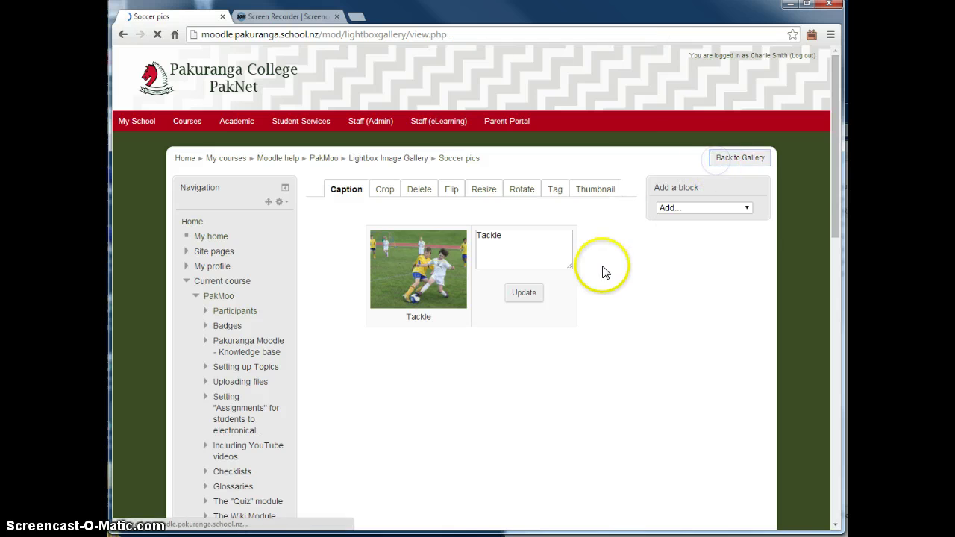
click(487, 312)
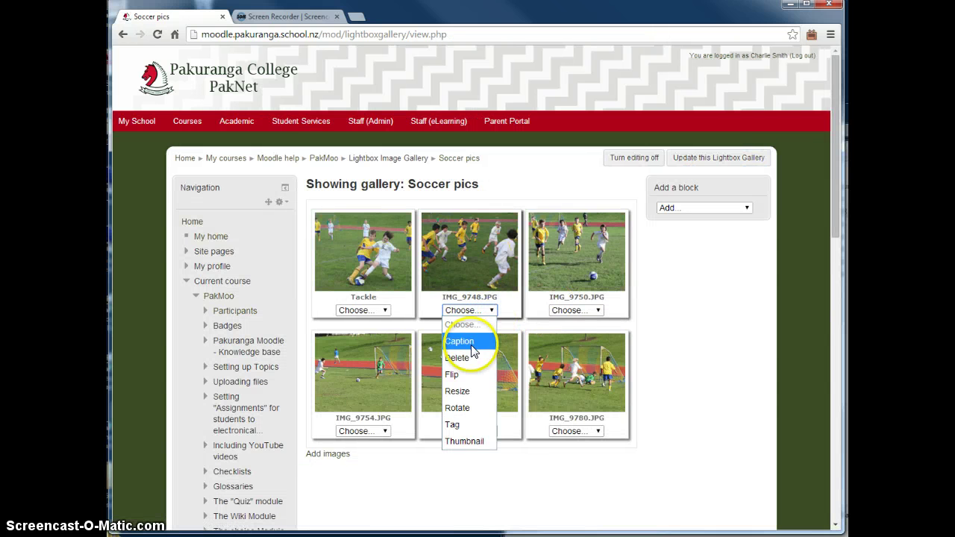
click(475, 338)
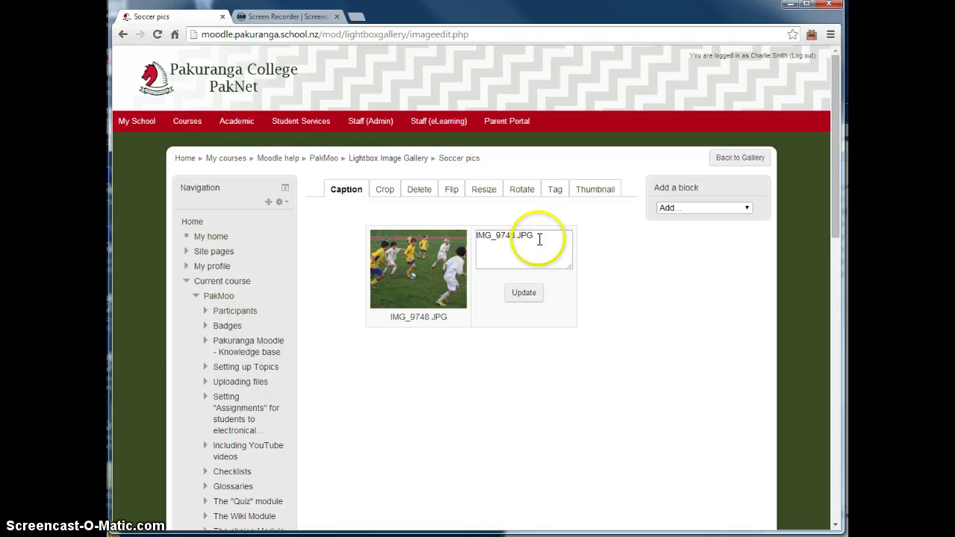
drag(533, 237, 435, 235)
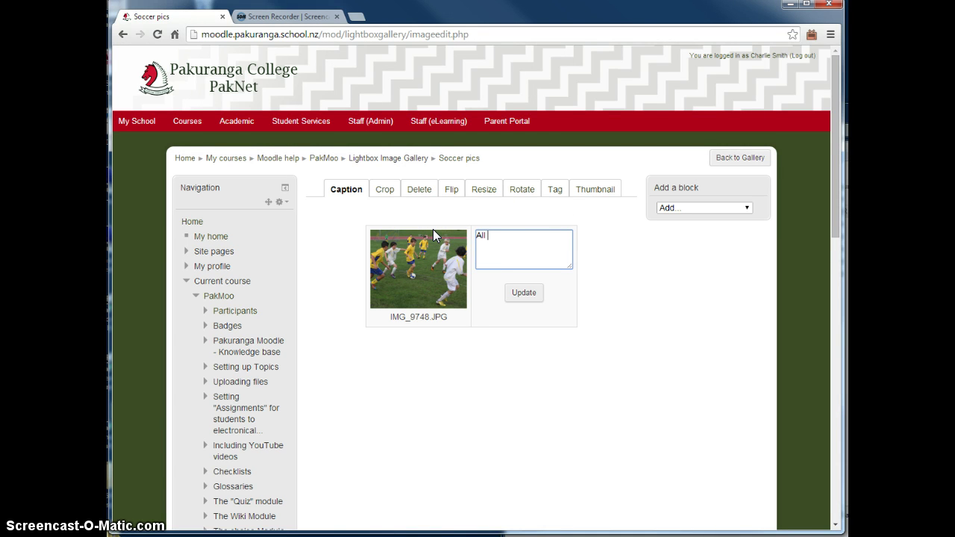
text(All on Aidan)
click(523, 294)
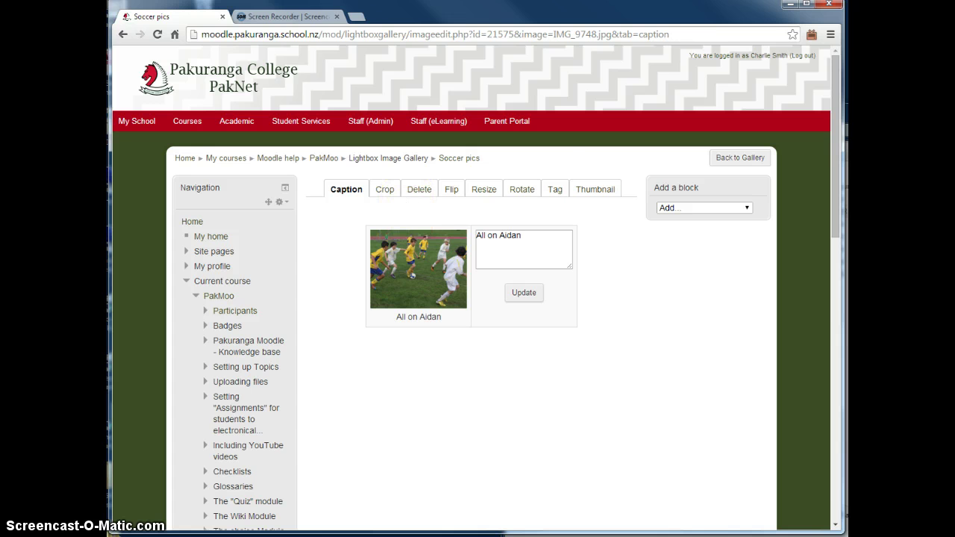
click(463, 515)
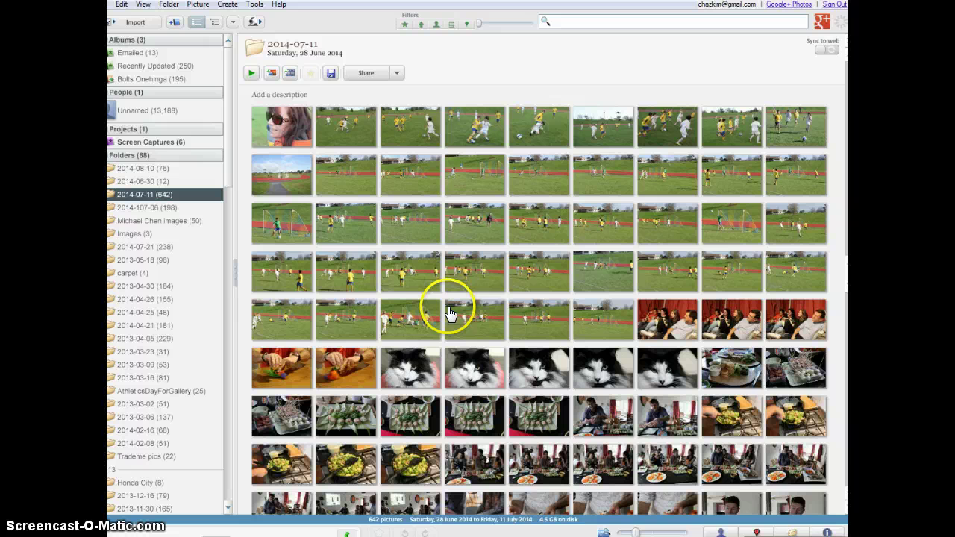
Crop the tackle photo IMG_9745 in Picasa, try an 800-pixel export resize, then cancel.
double_click(481, 136)
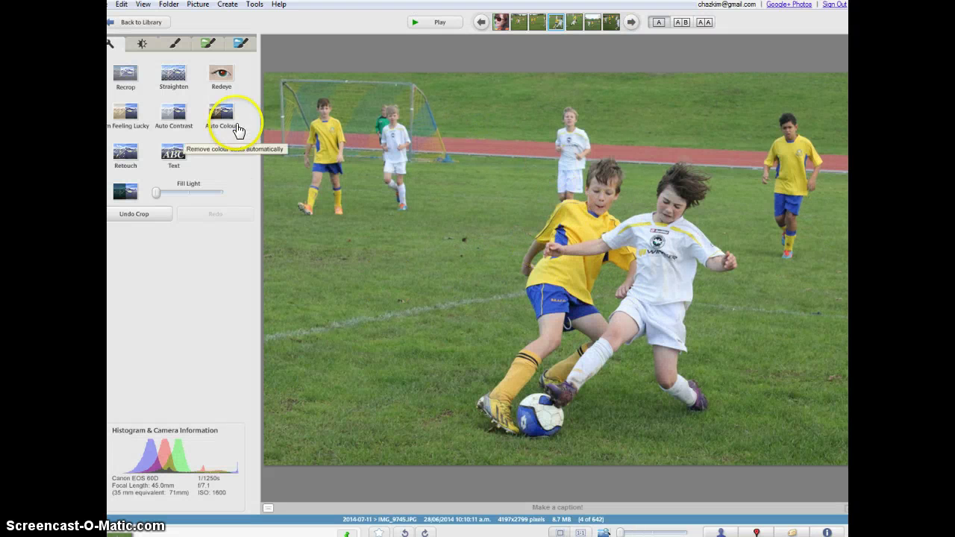
click(125, 79)
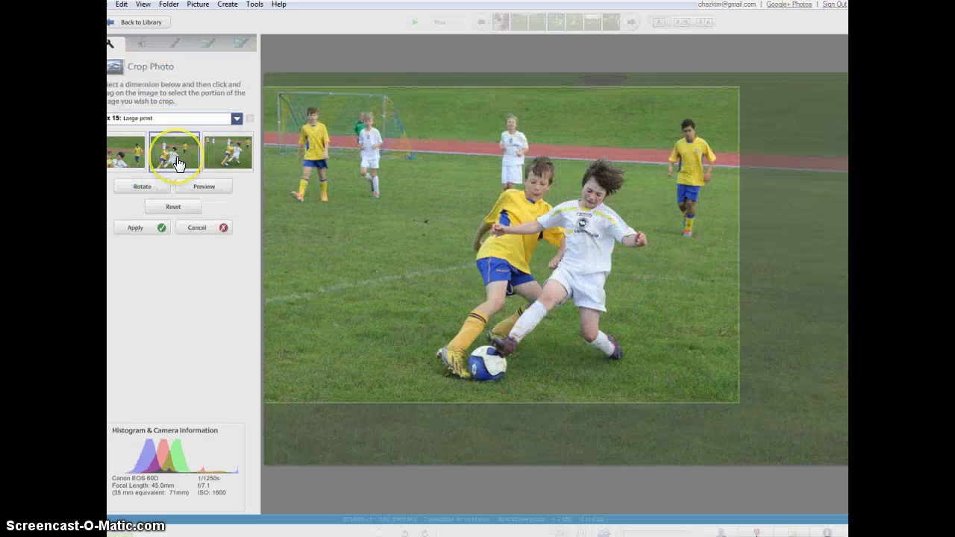
click(198, 228)
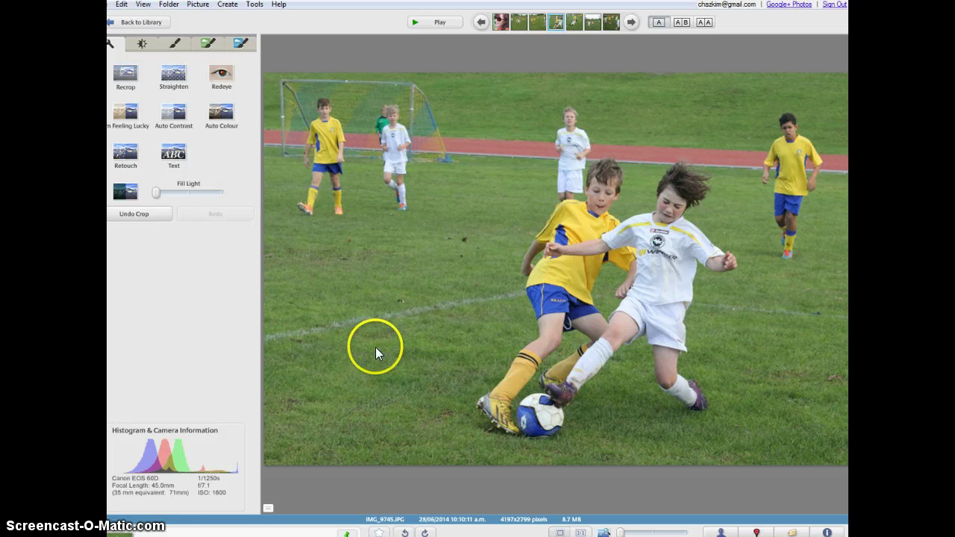
click(528, 531)
click(411, 240)
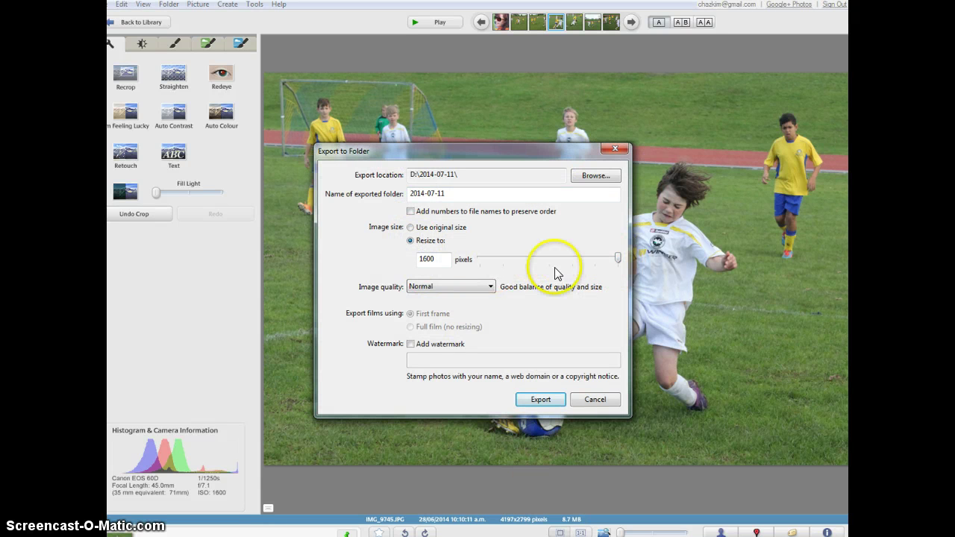
drag(618, 258, 572, 261)
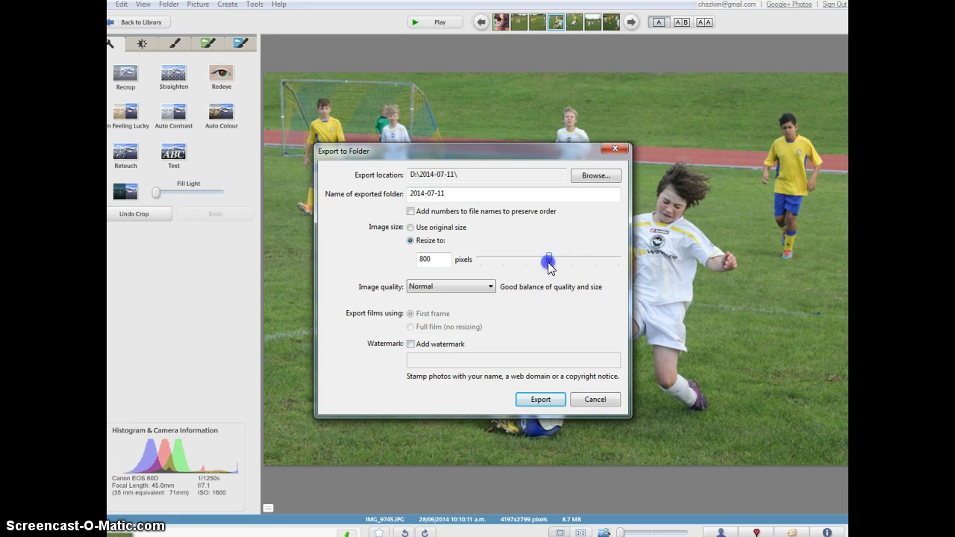
click(594, 399)
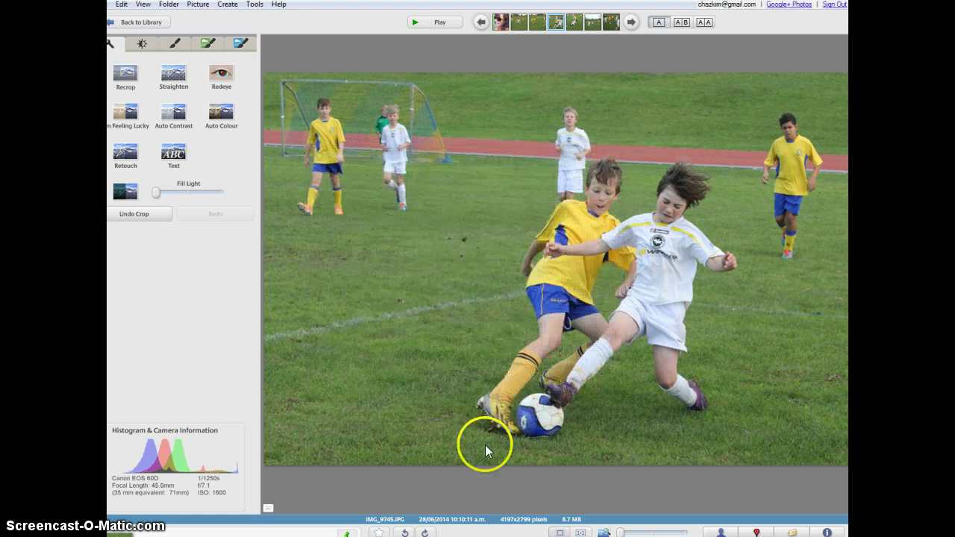